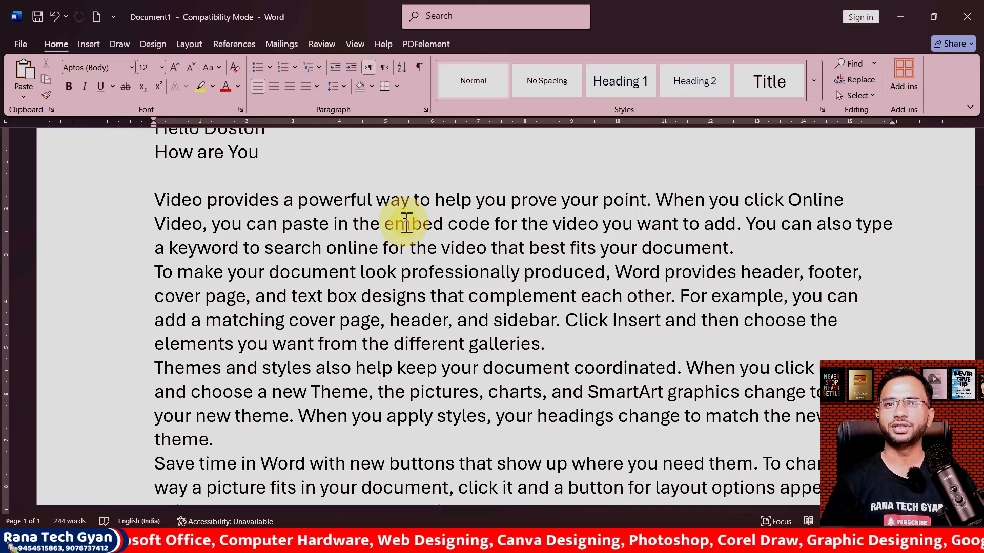
Step: Open the Change Case options and review the available letter-case choices
{"action": "scroll", "coordinate": [399, 225], "scroll_direction": "up", "scroll_amount": 2}
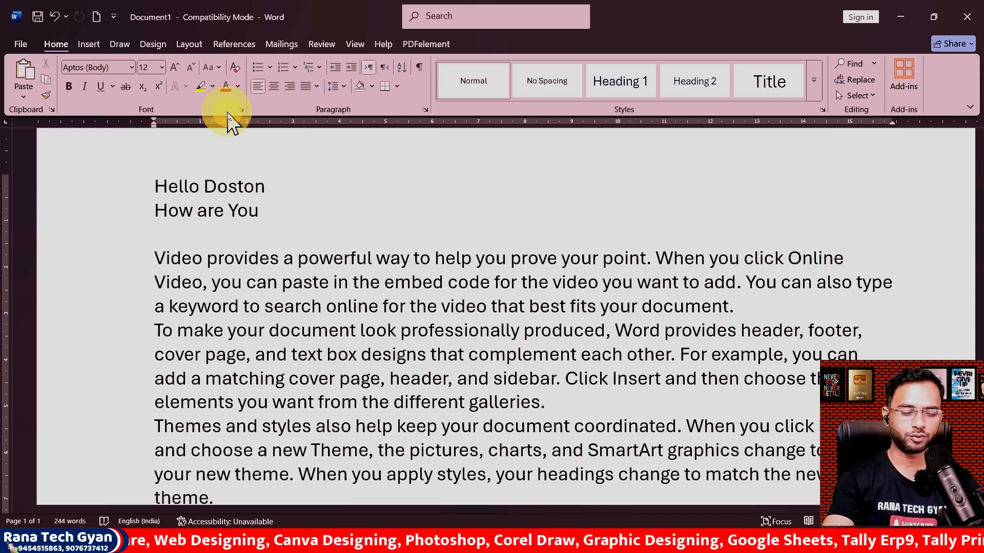
{"action": "key", "text": "super+plus"}
{"action": "key", "text": "super+plus"}
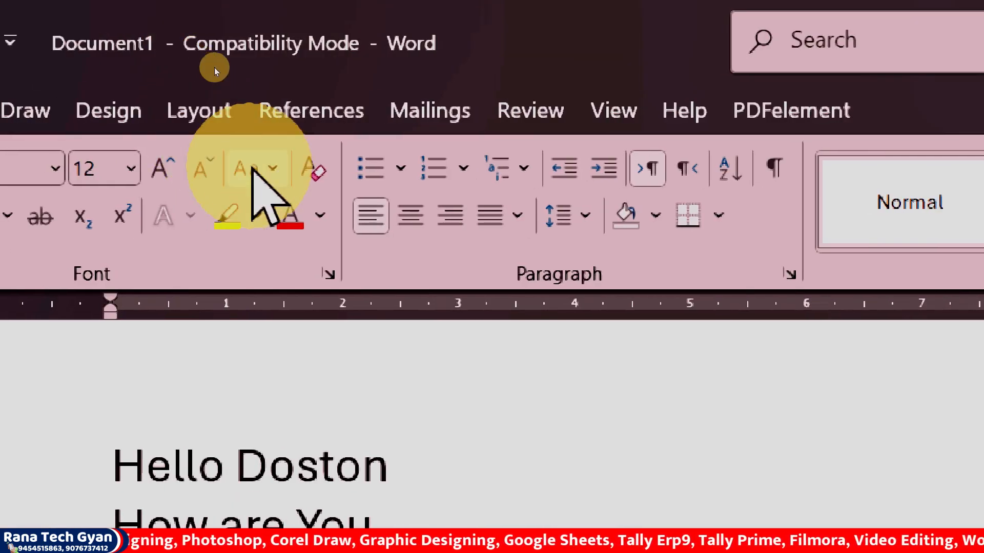
{"action": "left_click", "coordinate": [264, 174]}
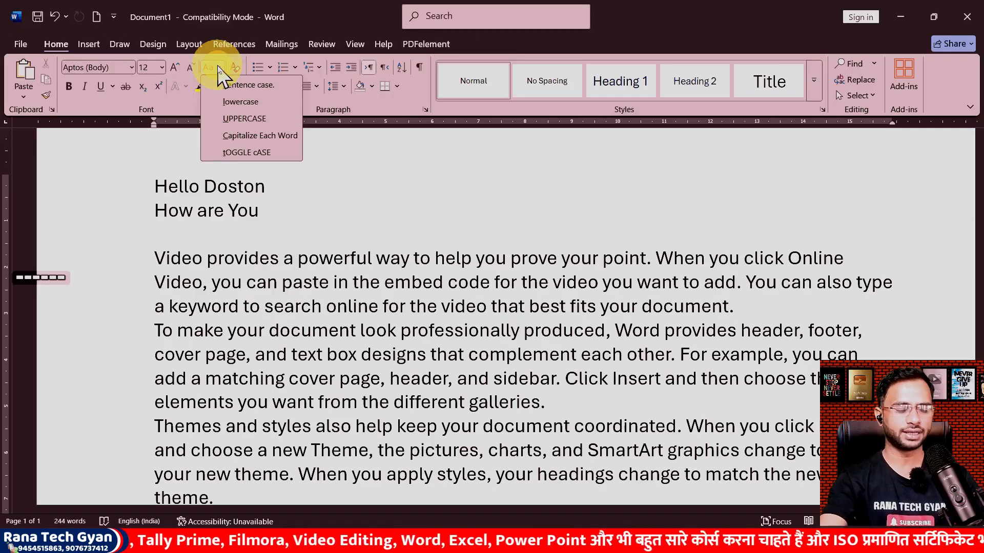
{"action": "key", "text": "KP_5"}
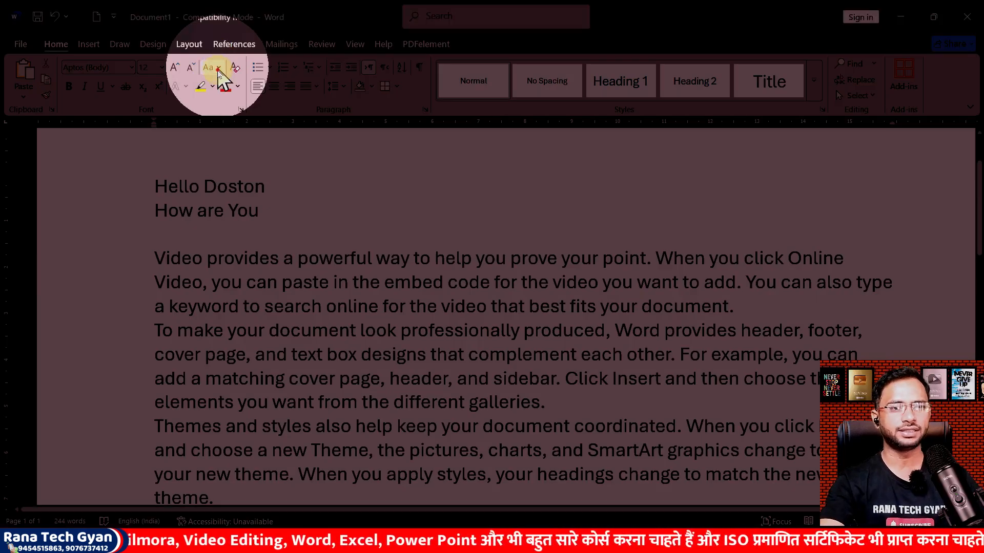
{"action": "left_click", "coordinate": [217, 69]}
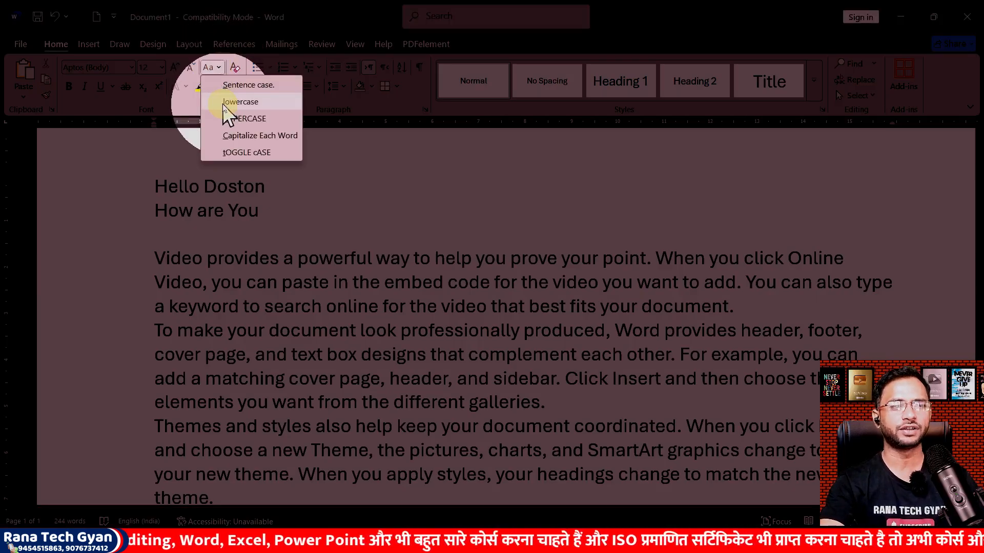
{"action": "key", "text": "shift"}
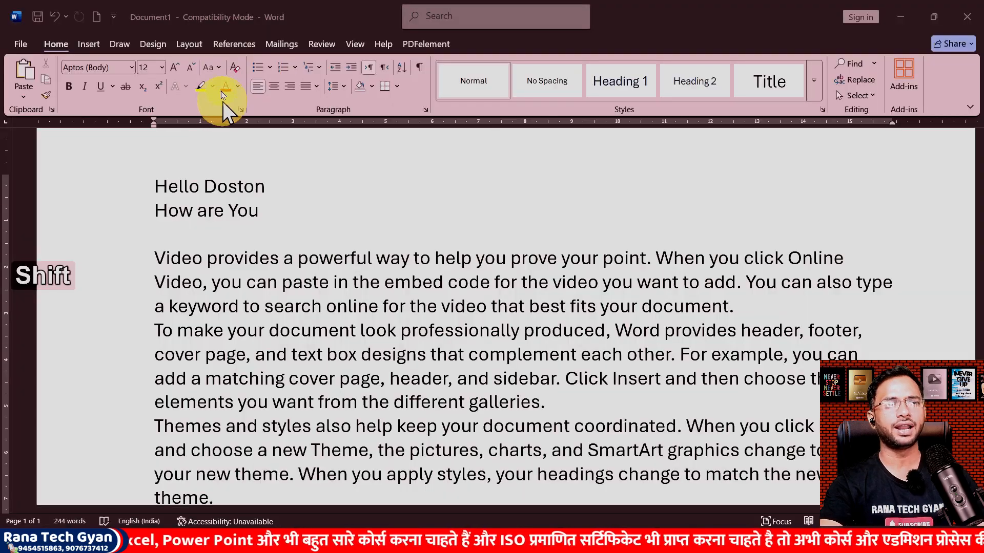
{"action": "left_click", "coordinate": [217, 69]}
{"action": "left_click", "coordinate": [219, 70]}
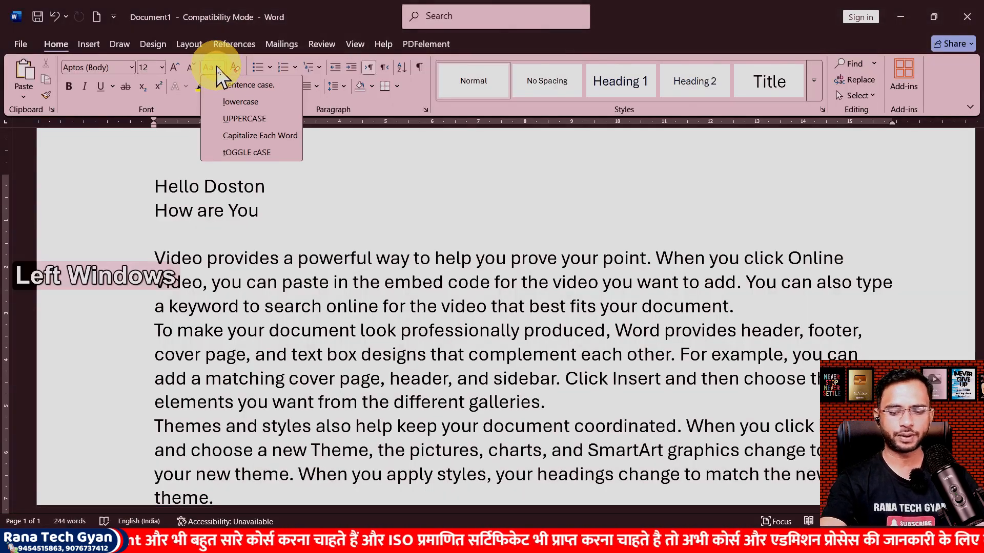
{"action": "key", "text": "super+plus"}
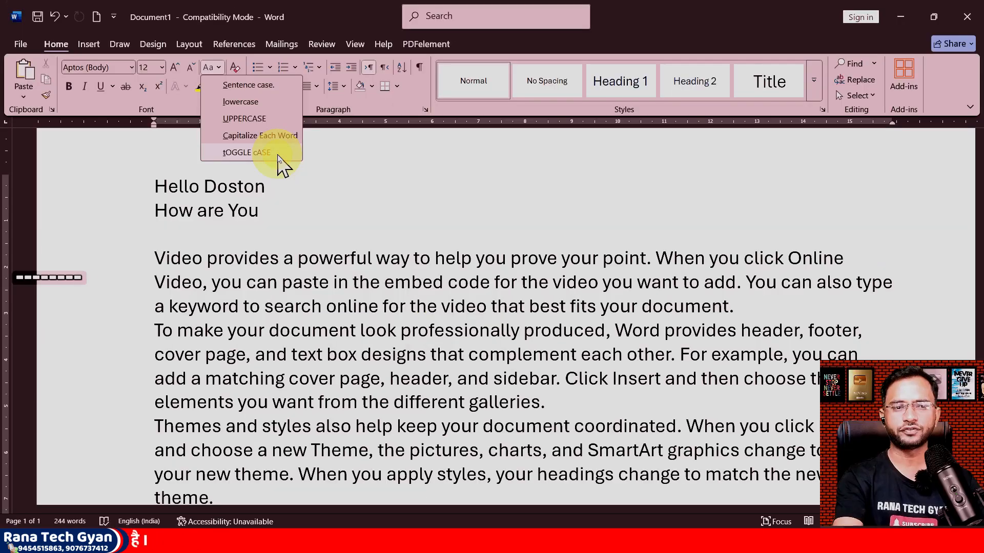
Step: Change the opening line "Hello Doston" to sentence case
{"action": "left_click", "coordinate": [272, 193]}
{"action": "left_click_drag", "start_coordinate": [266, 187], "coordinate": [153, 193]}
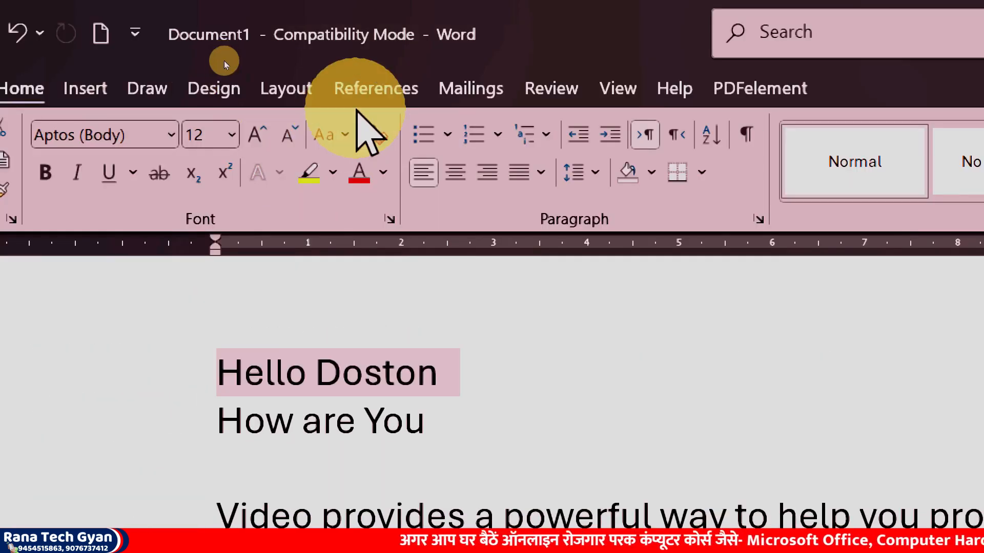
{"action": "left_click", "coordinate": [336, 135]}
{"action": "left_click", "coordinate": [379, 169]}
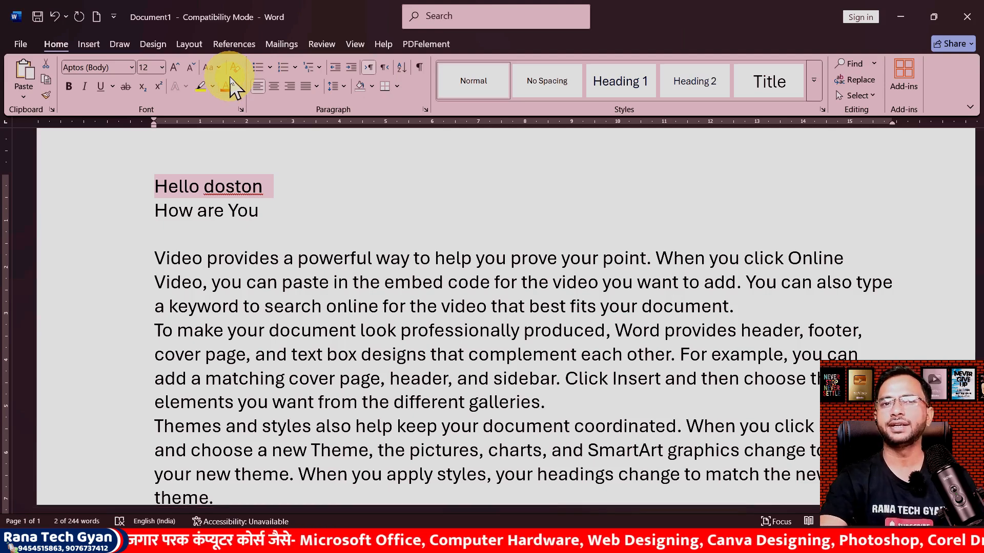
Step: Convert the selected "Hello doston" line to lowercase and then to UPPERCASE
{"action": "left_click", "coordinate": [209, 71]}
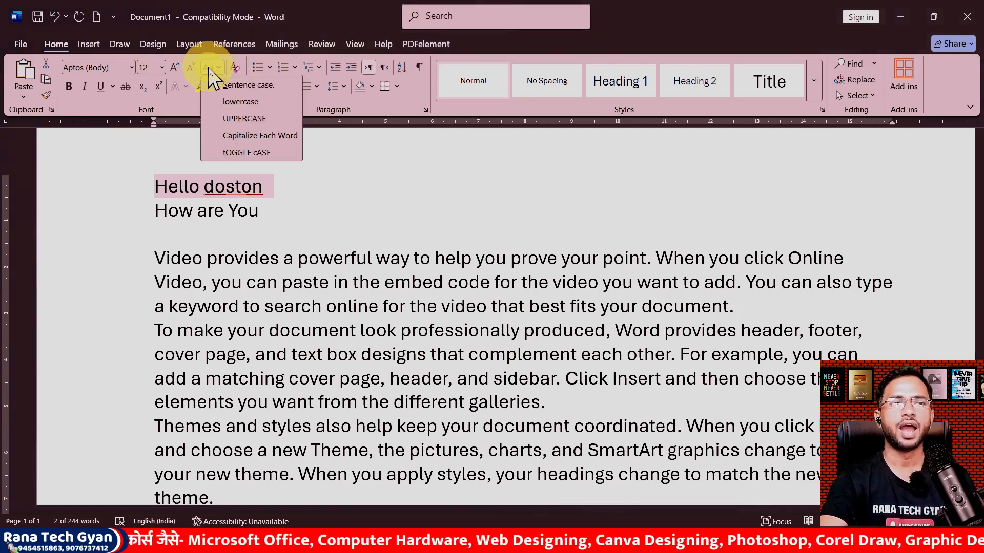
{"action": "left_click", "coordinate": [241, 101]}
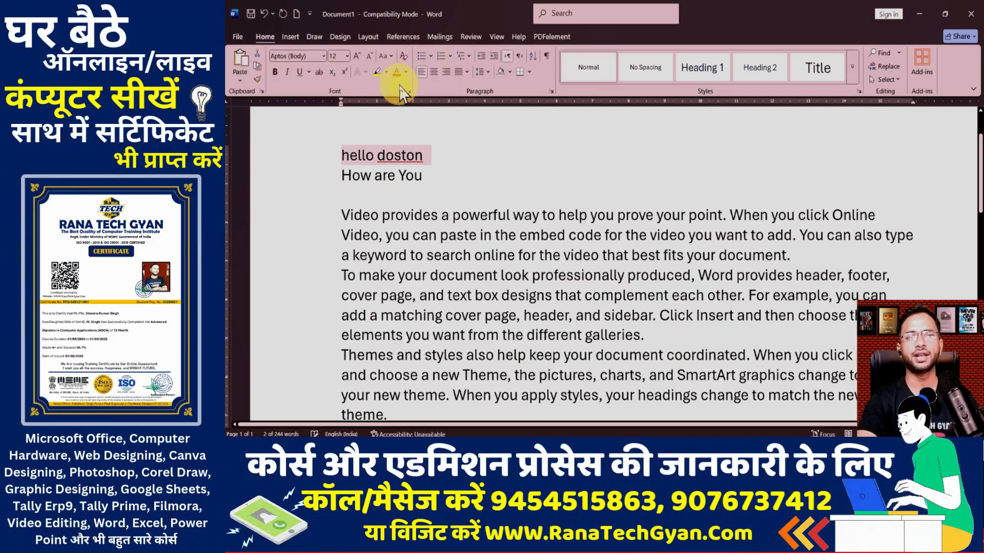
{"action": "left_click", "coordinate": [386, 56]}
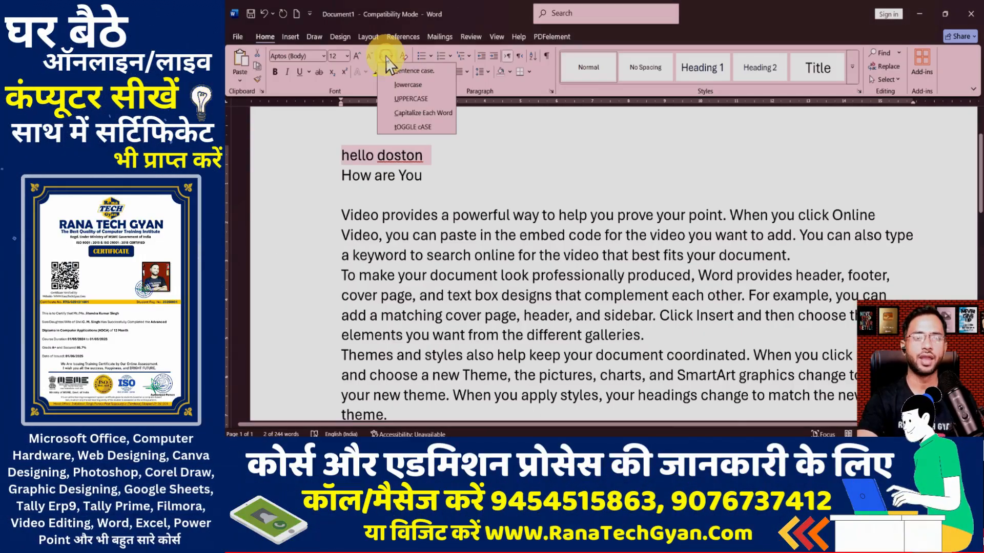
{"action": "left_click", "coordinate": [407, 98]}
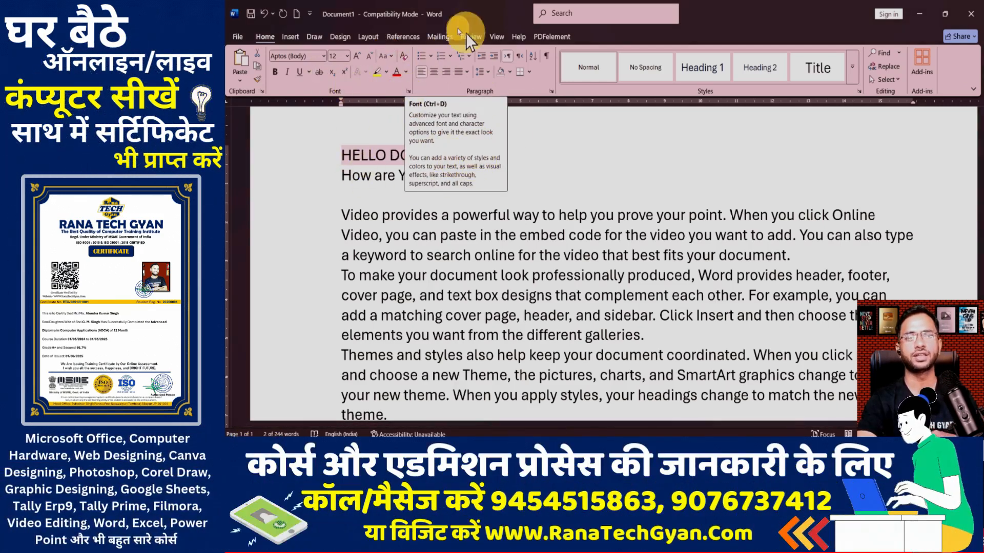
Step: Apply Capitalize Each Word and then tOGGLE cASE to the selected opening line
{"action": "left_click", "coordinate": [386, 57]}
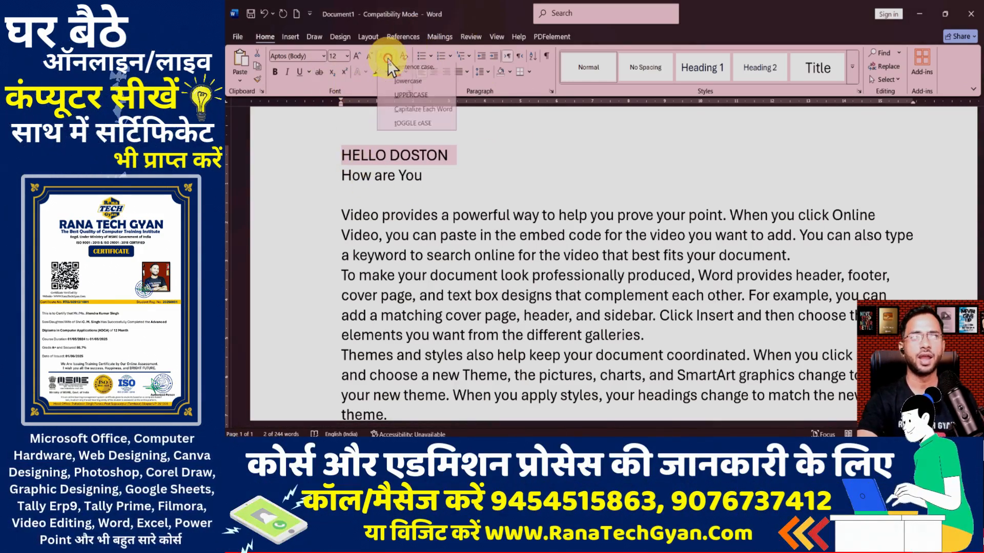
{"action": "left_click", "coordinate": [425, 114]}
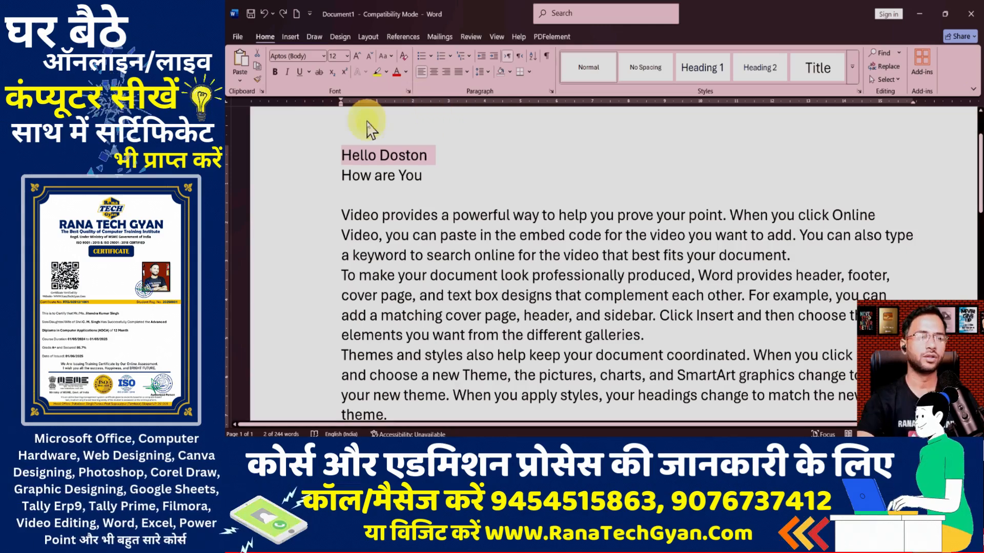
{"action": "left_click", "coordinate": [388, 55]}
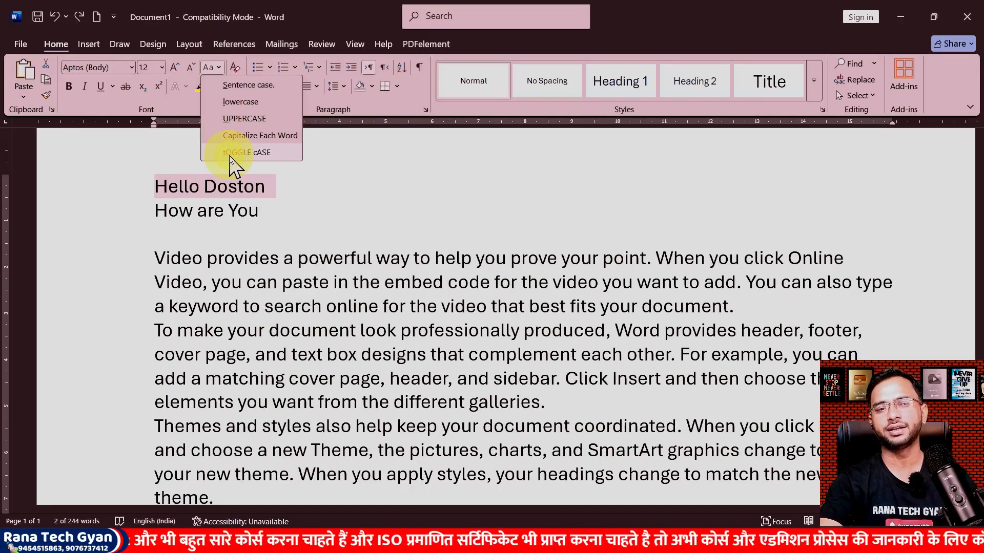
{"action": "left_click", "coordinate": [229, 154]}
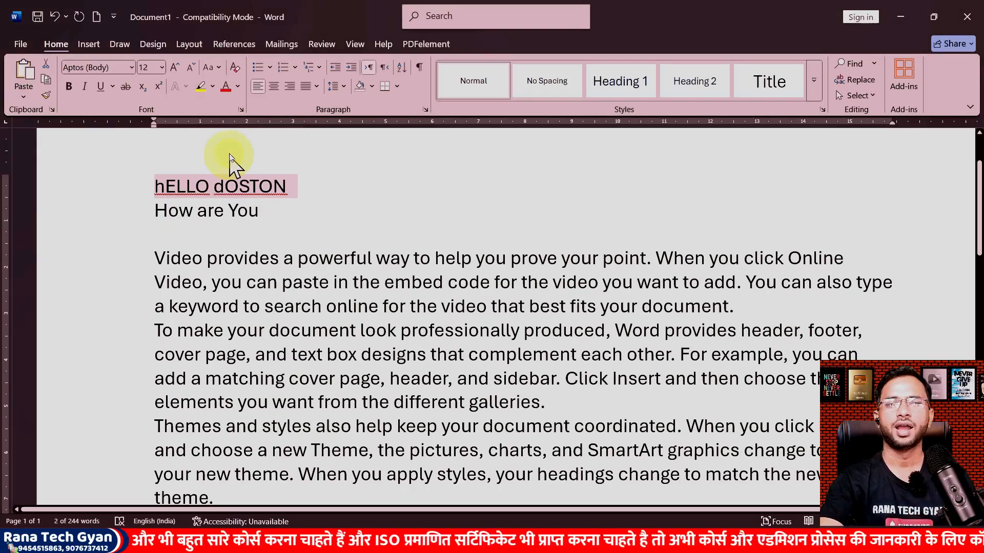
Step: Set the opening line to sentence case and deselect it
{"action": "left_click", "coordinate": [215, 68]}
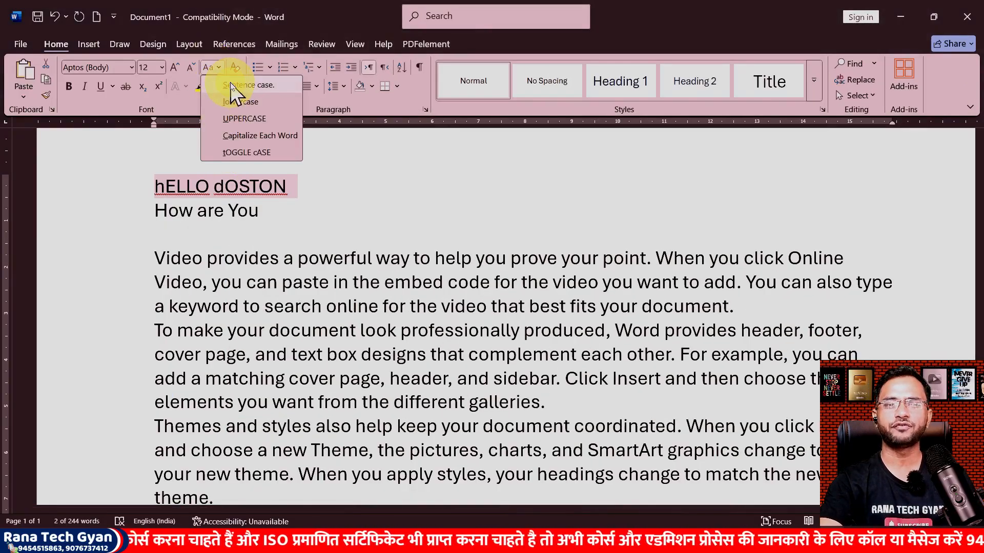
{"action": "left_click", "coordinate": [241, 85]}
{"action": "left_click", "coordinate": [762, 309]}
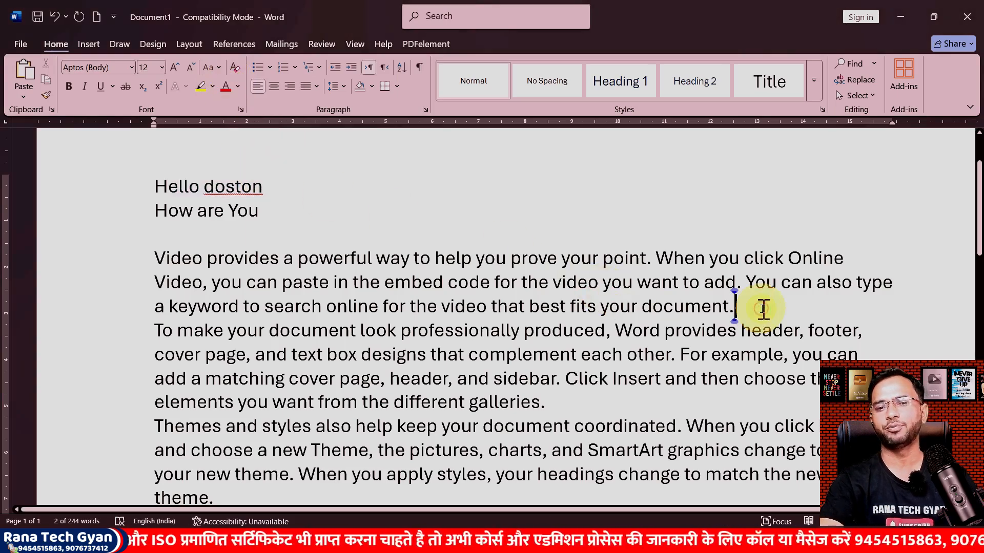
Step: Select the whole paragraph starting with "Video provides" and apply sentence case to it
{"action": "double_click", "coordinate": [40, 241]}
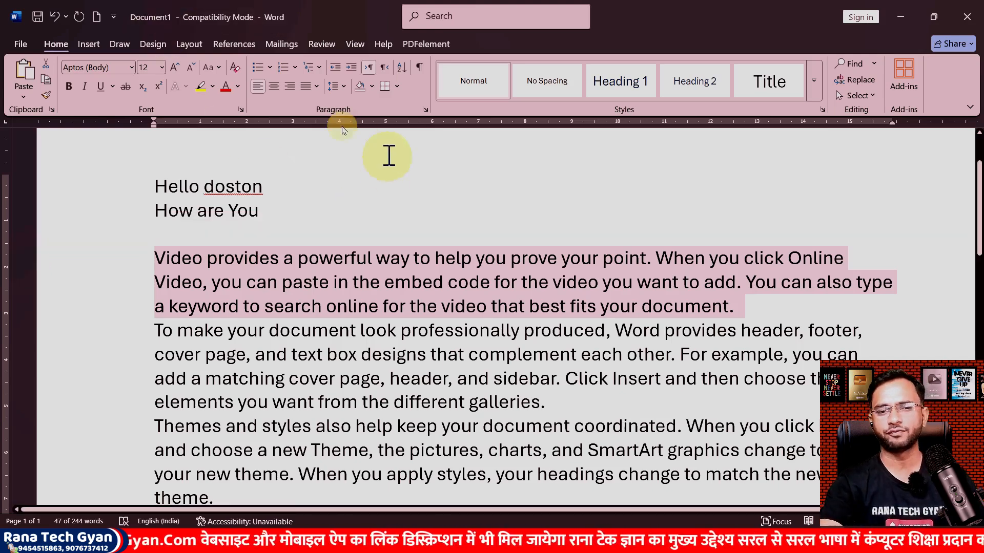
{"action": "left_click", "coordinate": [210, 68]}
{"action": "left_click", "coordinate": [234, 87]}
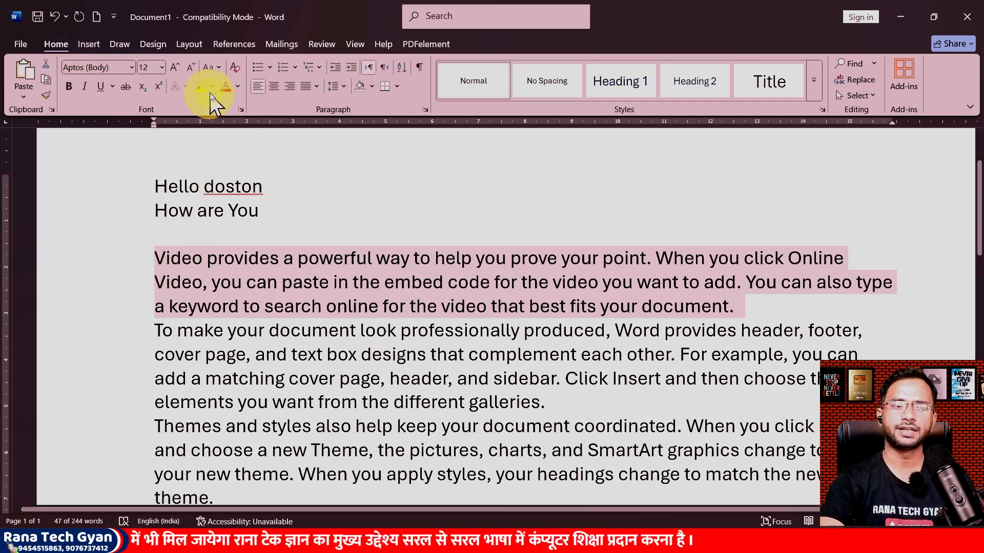
Step: Convert the selected "Video provides" paragraph to lowercase and then to UPPERCASE
{"action": "left_click", "coordinate": [212, 67]}
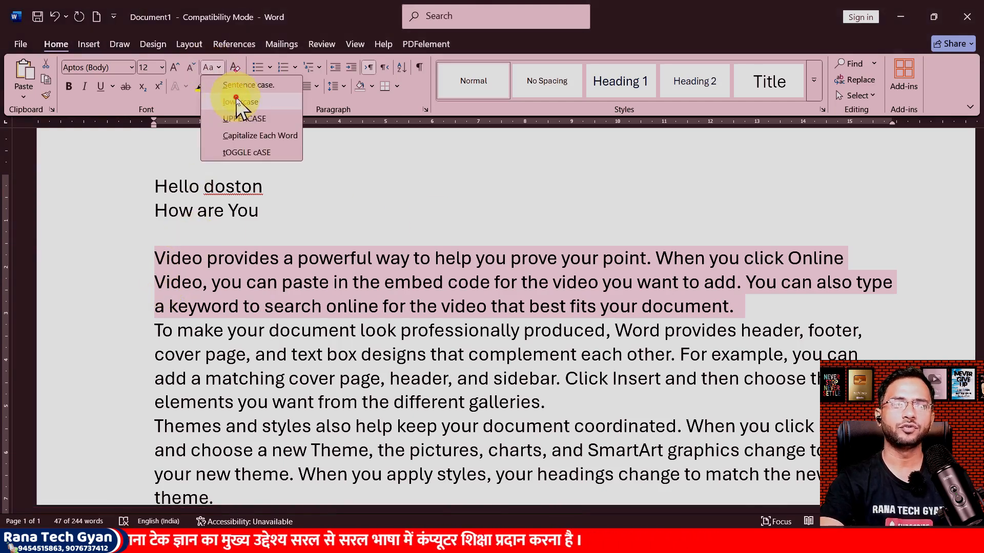
{"action": "left_click", "coordinate": [237, 102]}
{"action": "left_click", "coordinate": [213, 68]}
{"action": "left_click", "coordinate": [237, 119]}
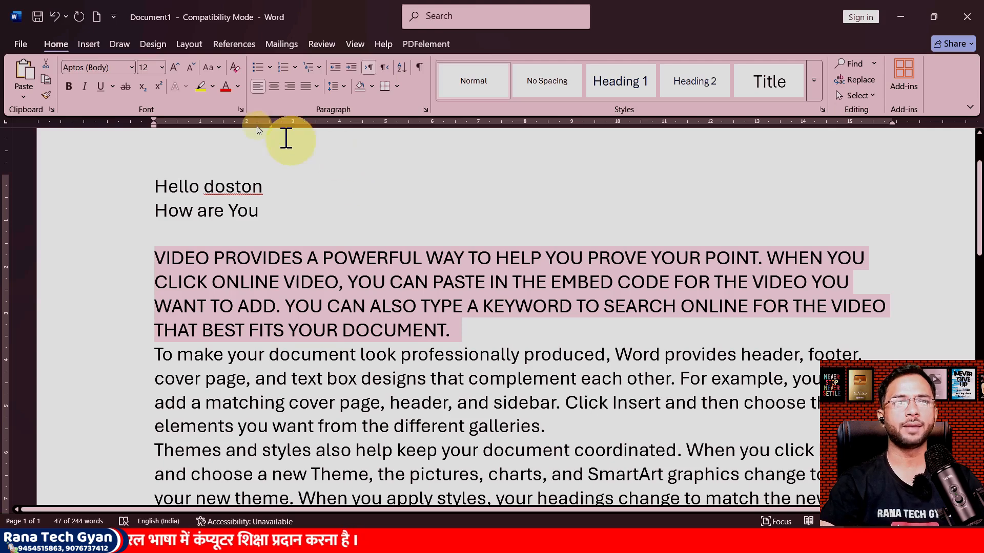
Step: Apply Capitalize Each Word and then tOGGLE cASE to the selected paragraph
{"action": "left_click", "coordinate": [215, 67]}
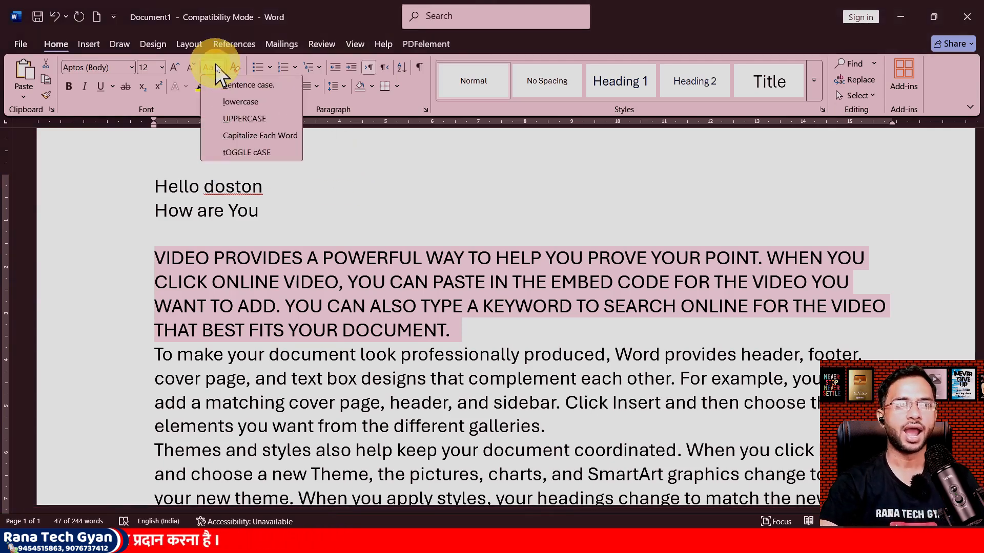
{"action": "left_click", "coordinate": [261, 136]}
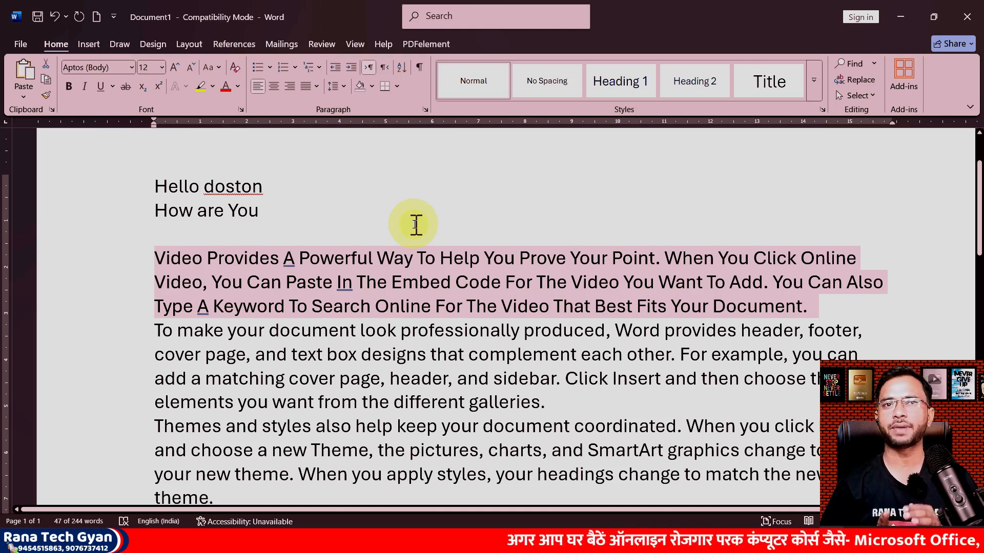
{"action": "left_click", "coordinate": [212, 68]}
{"action": "left_click", "coordinate": [247, 152]}
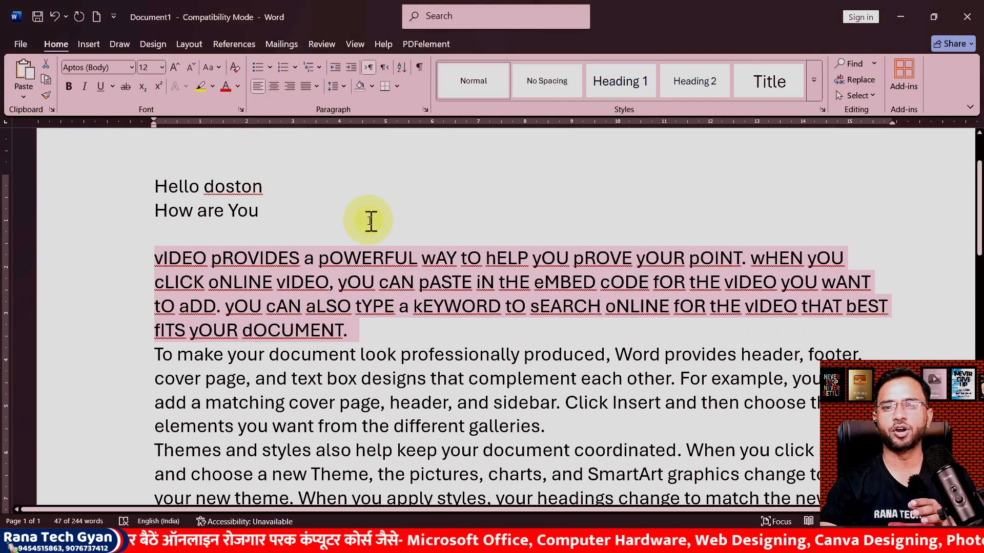
Step: Set the selected paragraph to UPPERCASE
{"action": "left_click", "coordinate": [210, 67]}
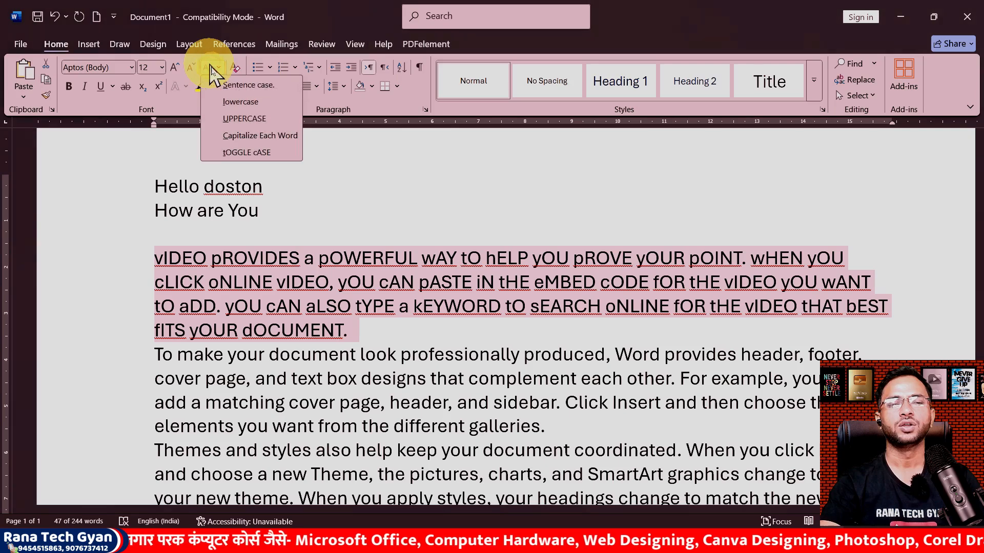
{"action": "left_click", "coordinate": [241, 119]}
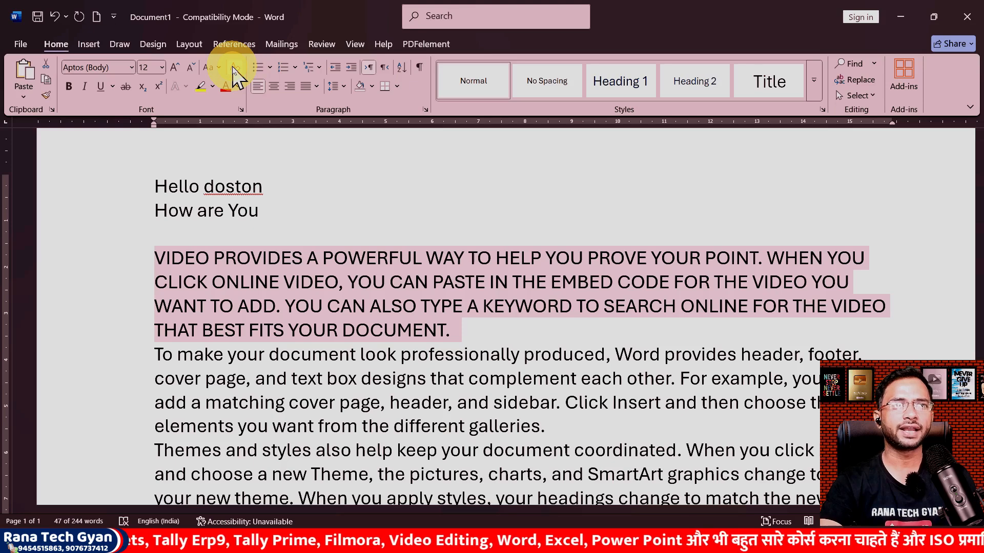
Step: Colour "FITS YOUR DOCUMENT." red and highlight the text from "IN THE EMBED CODE" through "YOU CAN" in yellow
{"action": "left_click_drag", "start_coordinate": [479, 334], "coordinate": [290, 314]}
{"action": "left_click", "coordinate": [225, 86]}
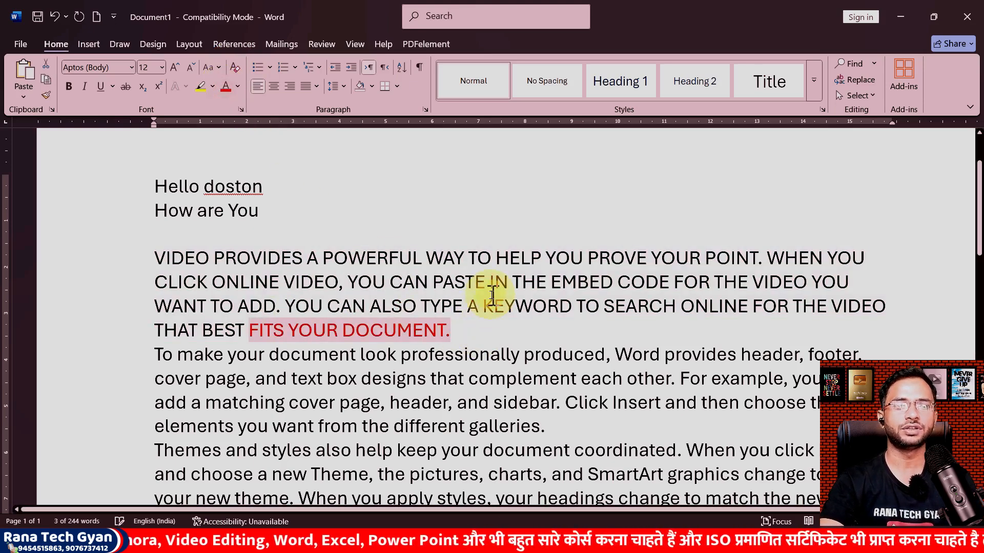
{"action": "left_click_drag", "start_coordinate": [489, 283], "coordinate": [370, 306]}
{"action": "left_click", "coordinate": [203, 86]}
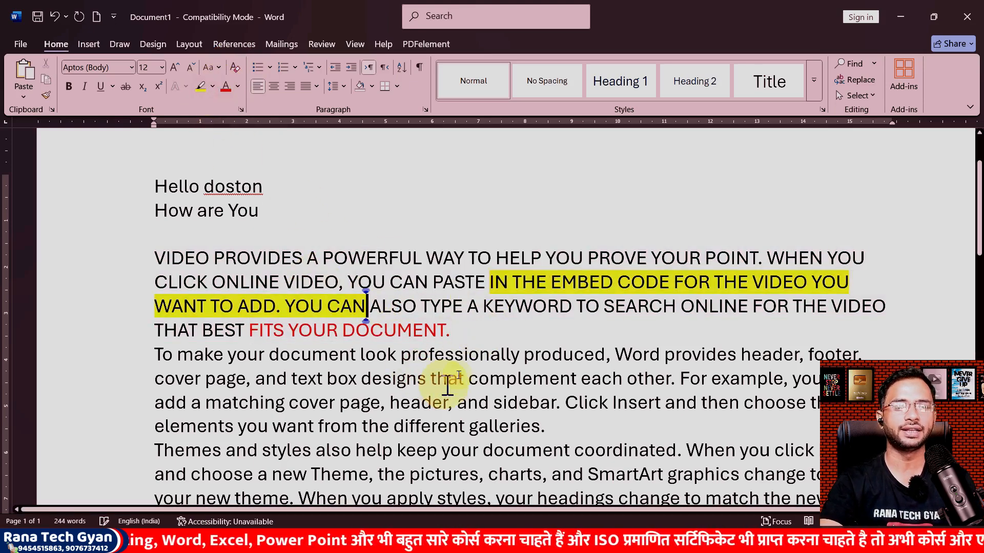
Step: Make the words "YOUR DOCUMENT" at the end of the uppercase paragraph bold
{"action": "left_click_drag", "start_coordinate": [450, 332], "coordinate": [288, 332]}
{"action": "left_click", "coordinate": [69, 85]}
Step: Italicize "ALSO TYPE" and underline the text from "YOU CAN PASTE" through "WANT TO ADD." in the uppercase paragraph
{"action": "left_click_drag", "start_coordinate": [466, 307], "coordinate": [296, 306]}
{"action": "left_click", "coordinate": [85, 86]}
{"action": "key", "text": "ctrl+u"}
Step: Enlarge the text from "YOUR DOCUMENT." through "To make your document look professionally" to 16 pt
{"action": "double_click", "coordinate": [403, 329]}
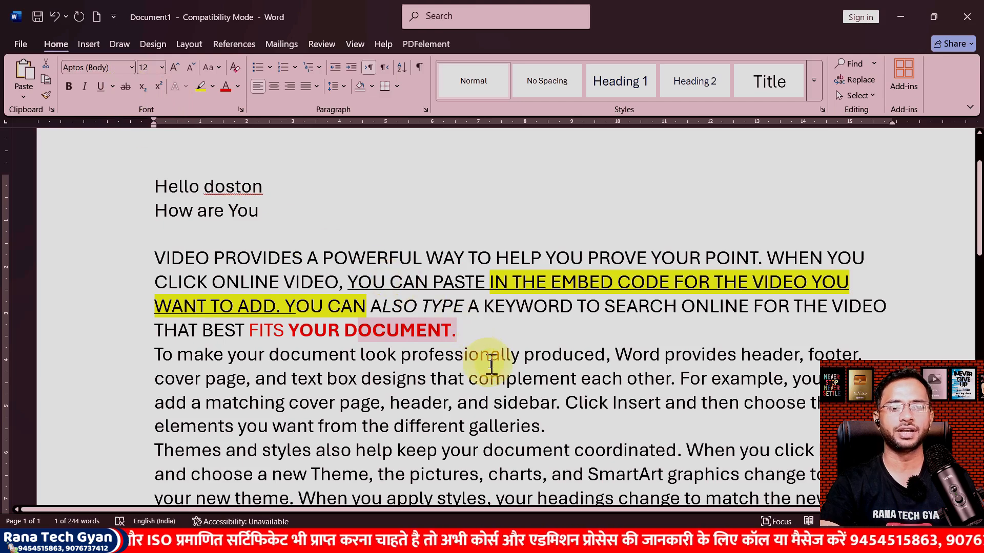
{"action": "left_click_drag", "start_coordinate": [520, 356], "coordinate": [288, 331]}
{"action": "left_click", "coordinate": [174, 70]}
{"action": "left_click", "coordinate": [174, 70]}
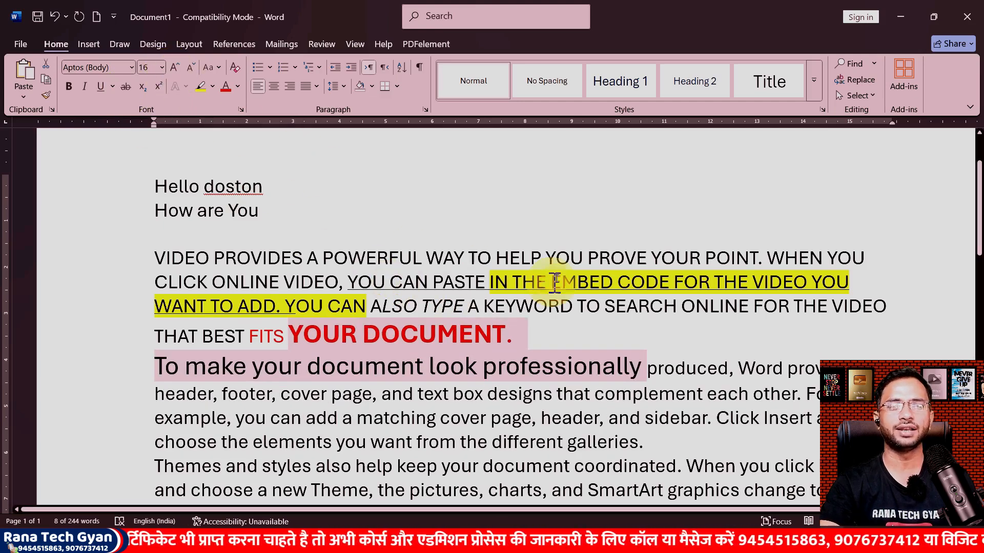
Step: Enlarge the text from "WAY TO HELP YOU" through "IN THE EMBED" to 16 pt
{"action": "left_click_drag", "start_coordinate": [617, 282], "coordinate": [427, 258]}
{"action": "left_click", "coordinate": [173, 69]}
{"action": "left_click", "coordinate": [173, 68]}
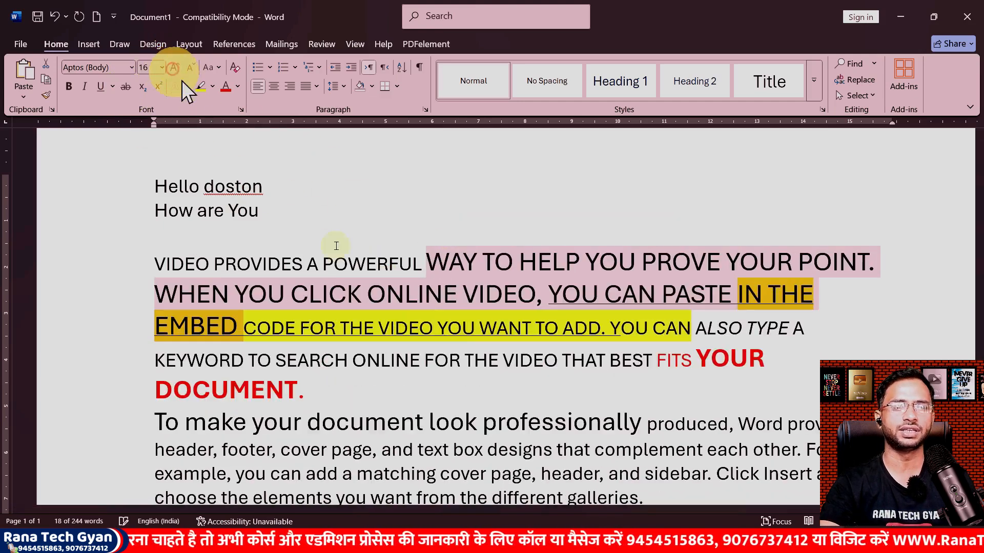
Step: Decrease the font size of the text from "document look professionally" through "matching cover page" and color it red
{"action": "left_click_drag", "start_coordinate": [536, 416], "coordinate": [308, 365]}
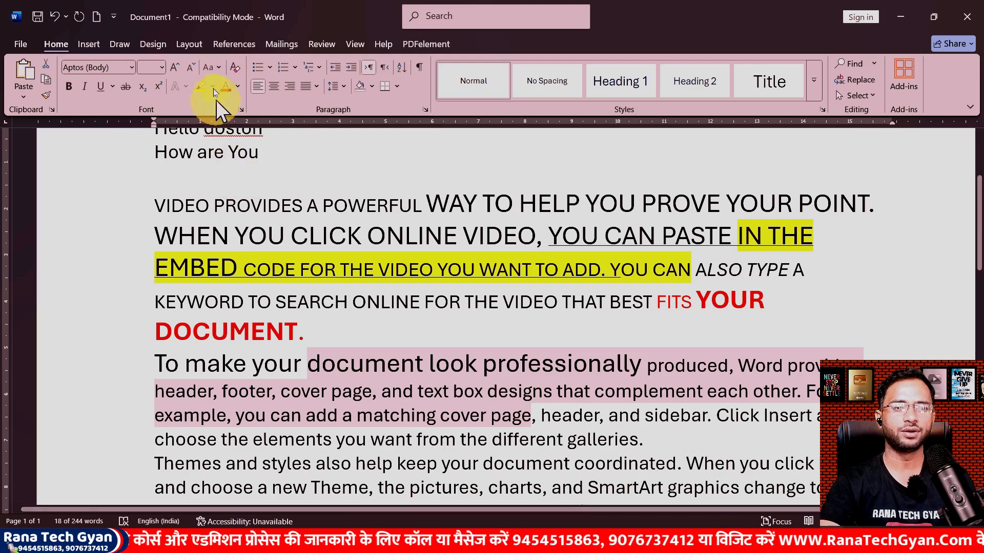
{"action": "left_click", "coordinate": [190, 67]}
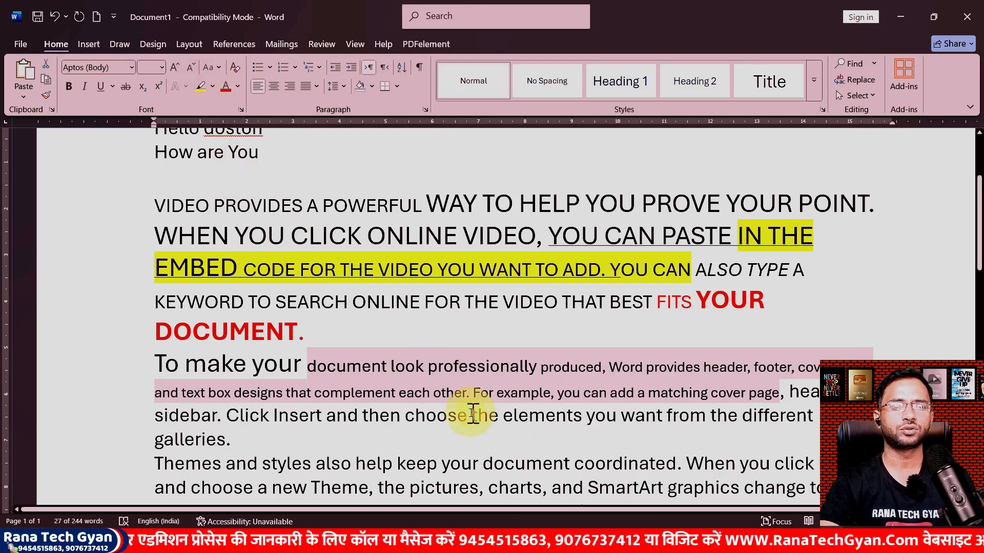
{"action": "left_click", "coordinate": [225, 86]}
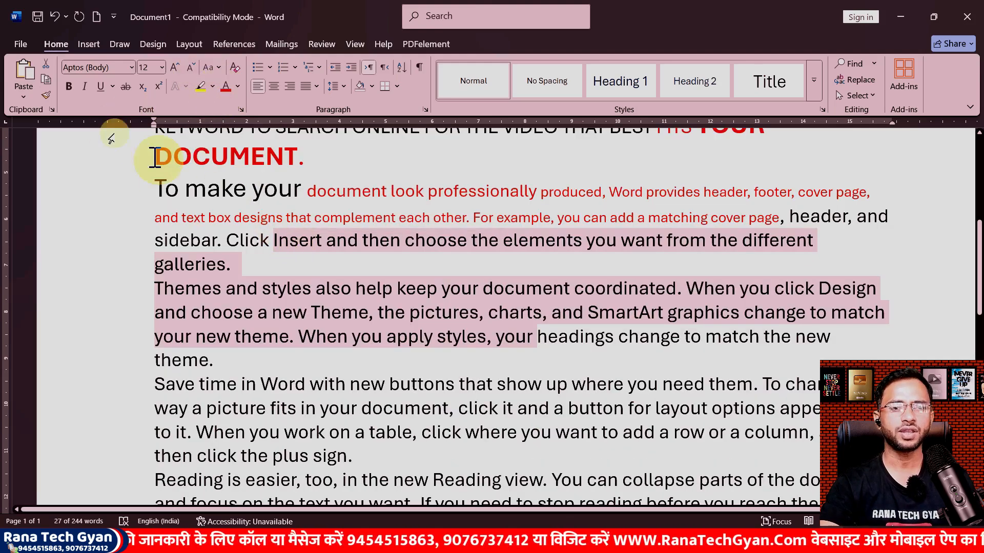
Step: Make the text from "Insert and then choose" through "When you apply styles, your" bold
{"action": "left_click", "coordinate": [69, 87]}
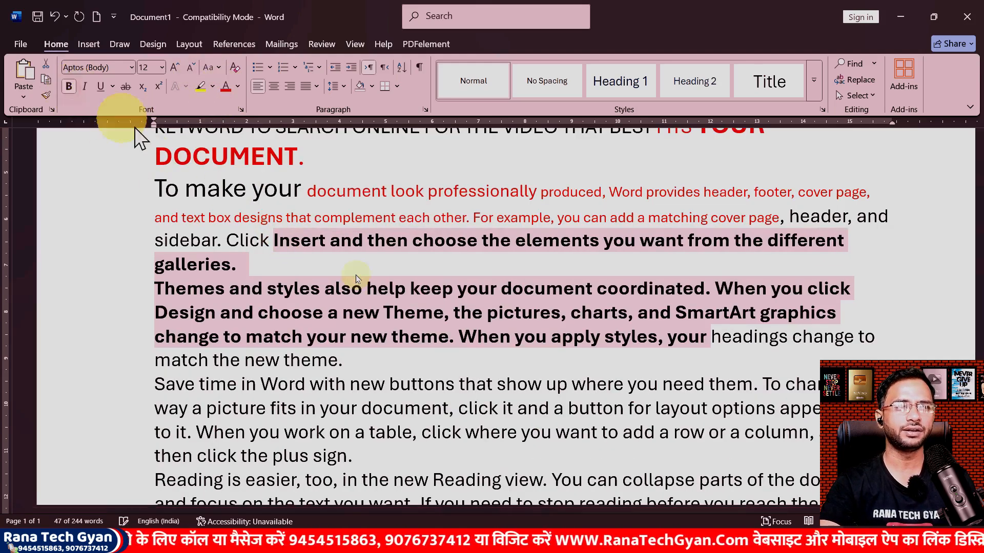
{"action": "scroll", "coordinate": [450, 311], "scroll_direction": "up", "scroll_amount": 4}
{"action": "scroll", "coordinate": [451, 311], "scroll_direction": "down", "scroll_amount": 5}
{"action": "left_click", "coordinate": [450, 311]}
{"action": "scroll", "coordinate": [453, 311], "scroll_direction": "down", "scroll_amount": 2}
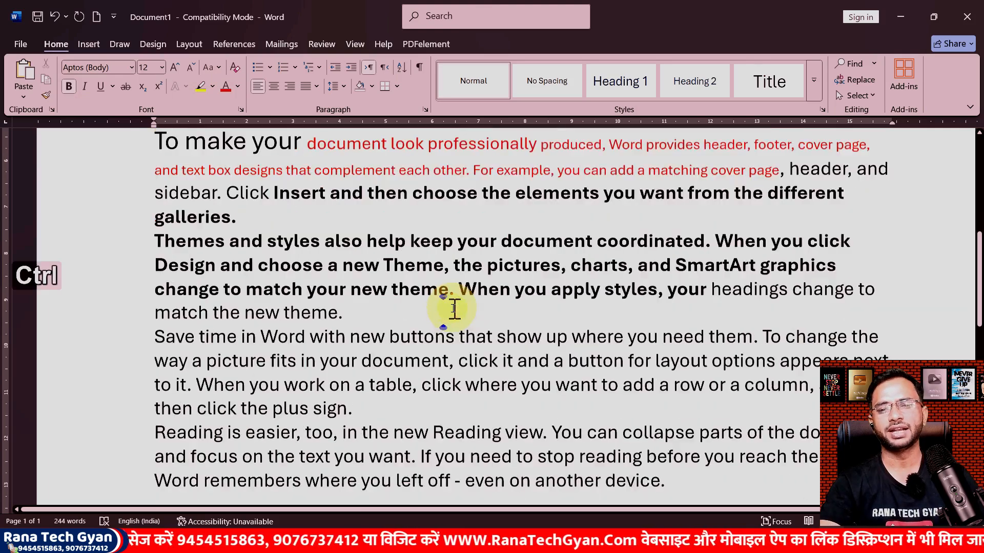
{"action": "scroll", "coordinate": [454, 309], "scroll_direction": "up", "scroll_amount": 2}
{"action": "scroll", "coordinate": [455, 309], "scroll_direction": "up", "scroll_amount": 1}
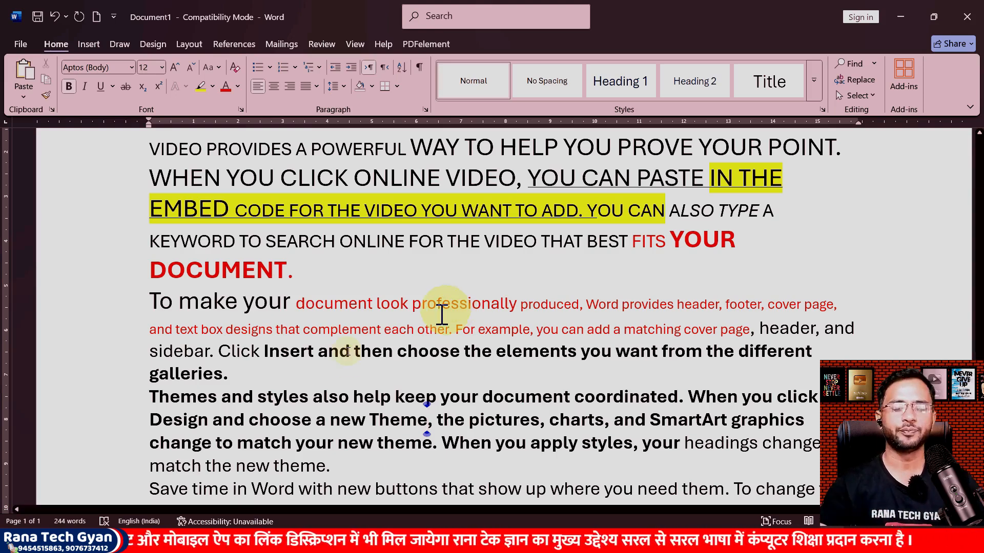
{"action": "scroll", "coordinate": [226, 263], "scroll_direction": "up", "scroll_amount": 3}
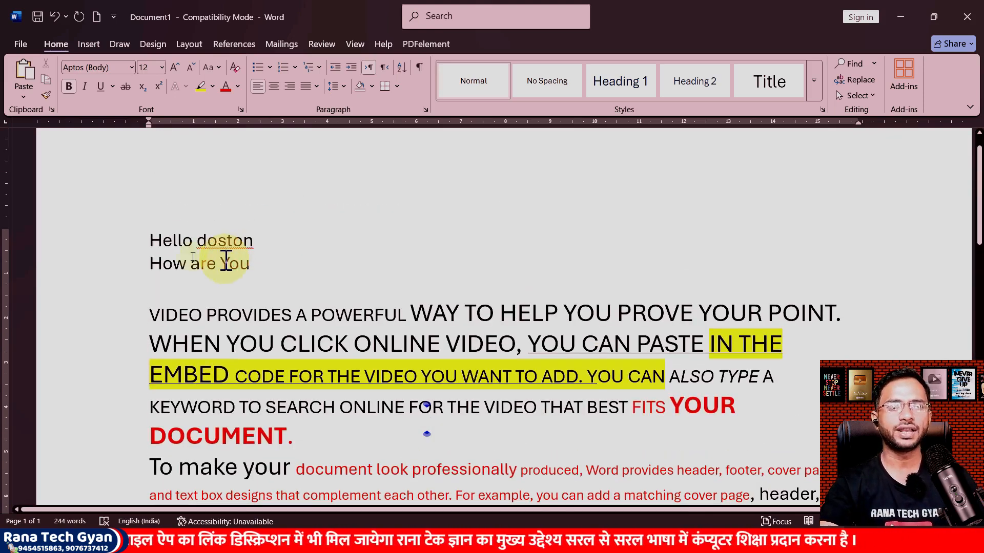
{"action": "left_click", "coordinate": [150, 235]}
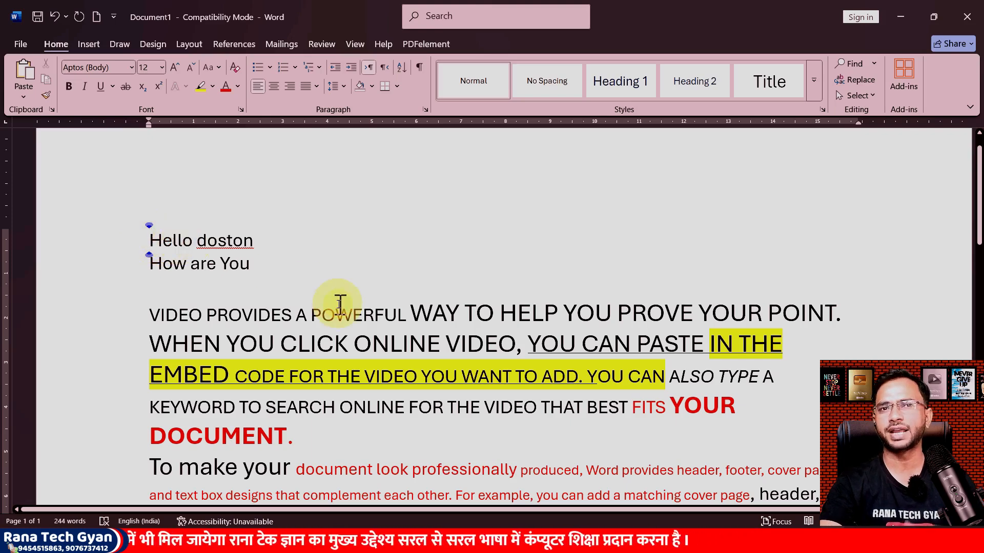
{"action": "key", "text": "ctrl+a"}
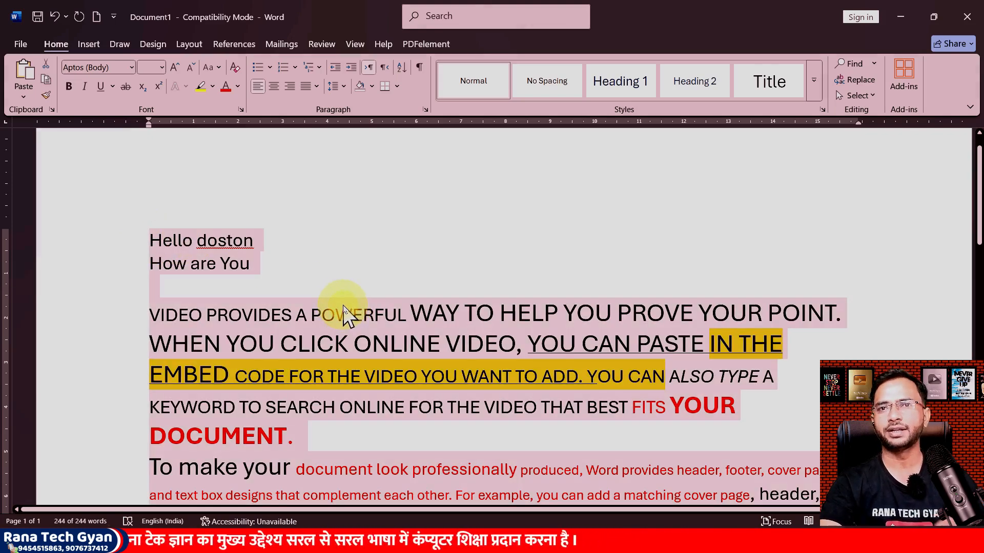
{"action": "left_click", "coordinate": [343, 310]}
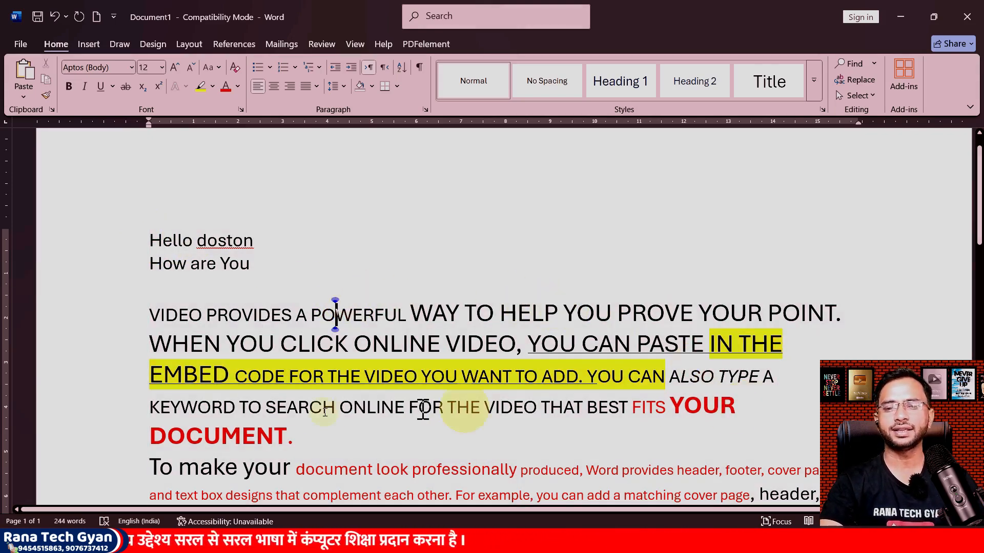
Step: Clear all formatting from the uppercase paragraph beginning "VIDEO PROVIDES"
{"action": "left_click_drag", "start_coordinate": [309, 434], "coordinate": [152, 316]}
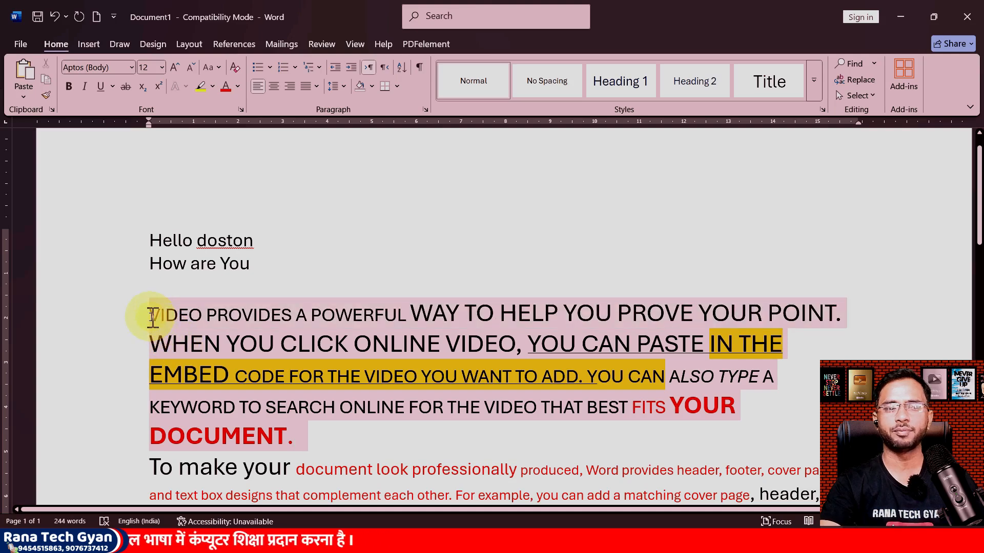
{"action": "scroll", "coordinate": [201, 309], "scroll_direction": "down", "scroll_amount": 2}
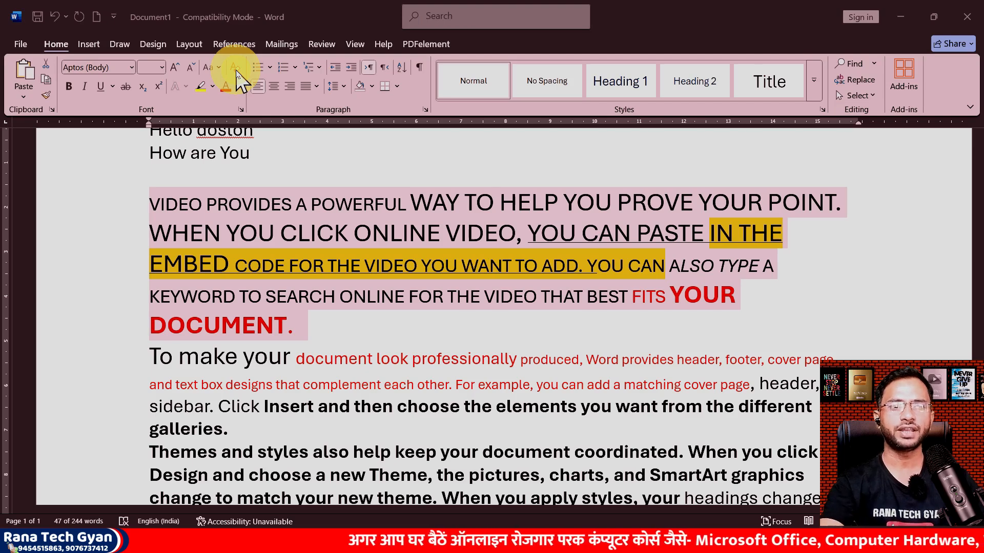
{"action": "left_click", "coordinate": [235, 69]}
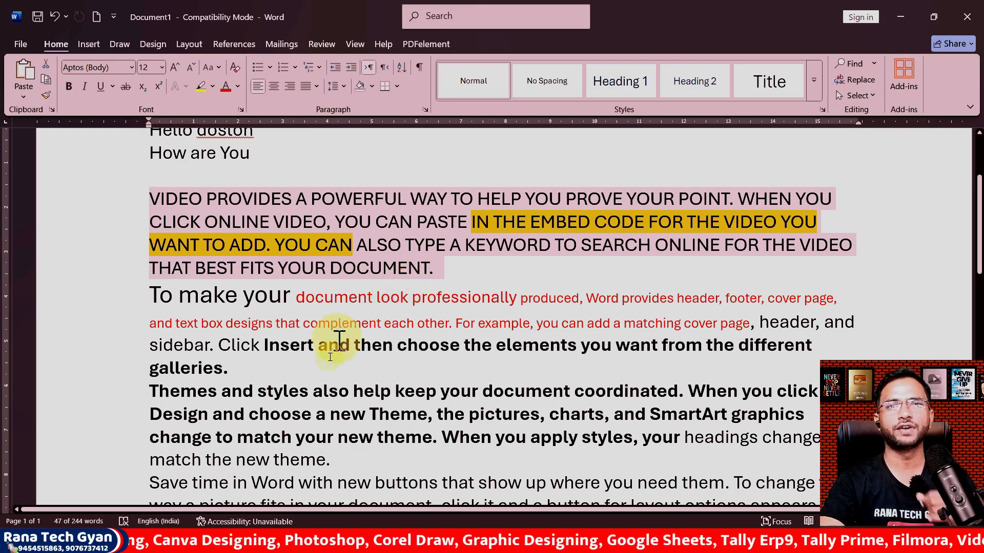
Step: Clear all formatting from the two paragraphs beginning "To make your document" and "Themes and styles"
{"action": "left_click", "coordinate": [356, 463]}
{"action": "left_click_drag", "start_coordinate": [313, 447], "coordinate": [160, 292]}
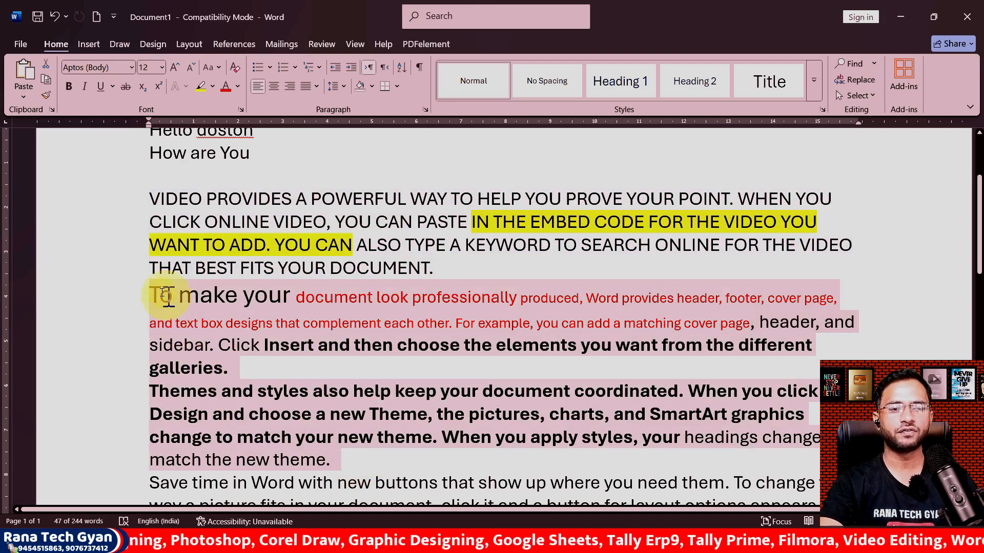
{"action": "left_click", "coordinate": [234, 67]}
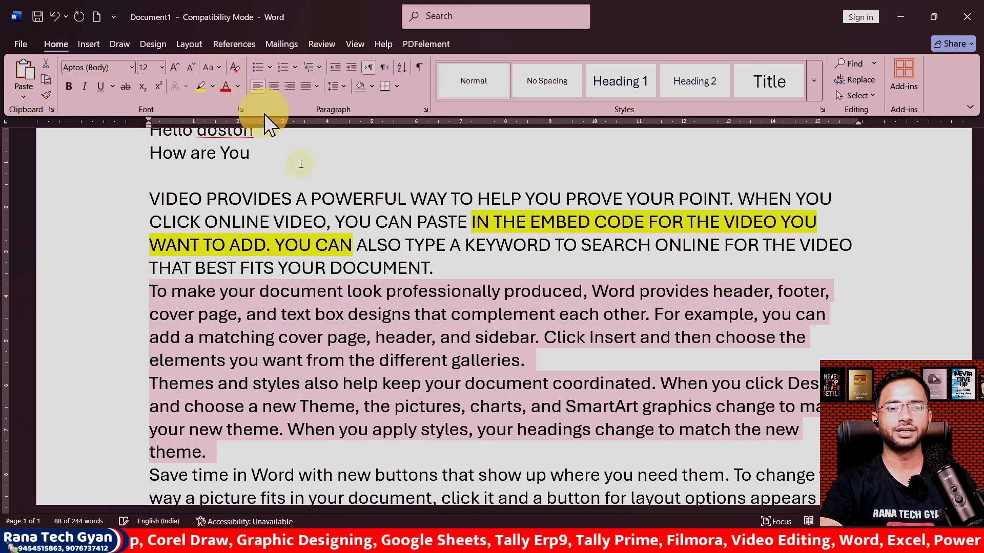
Step: Color the text of the whole uppercase paragraph red
{"action": "left_click_drag", "start_coordinate": [433, 269], "coordinate": [148, 195]}
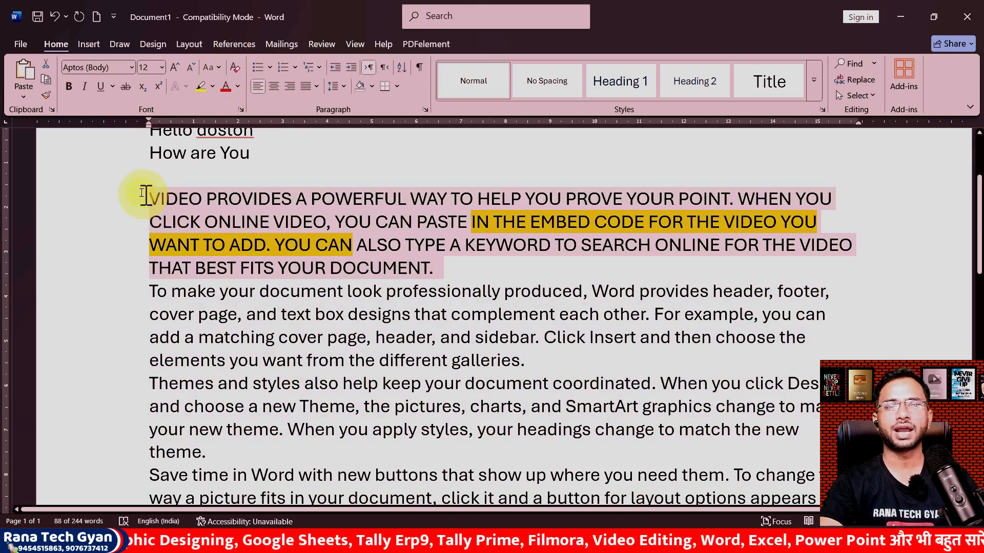
{"action": "left_click", "coordinate": [225, 90]}
Step: Underline, italicize and bold the text from "text box designs" through "elements you want from the"
{"action": "left_click_drag", "start_coordinate": [379, 360], "coordinate": [281, 314]}
{"action": "left_click", "coordinate": [100, 86]}
{"action": "left_click", "coordinate": [85, 86]}
{"action": "left_click", "coordinate": [69, 86]}
Step: Clear all formatting from the text running from the "Hello doston" line through "different galleries."
{"action": "left_click_drag", "start_coordinate": [538, 360], "coordinate": [62, 129]}
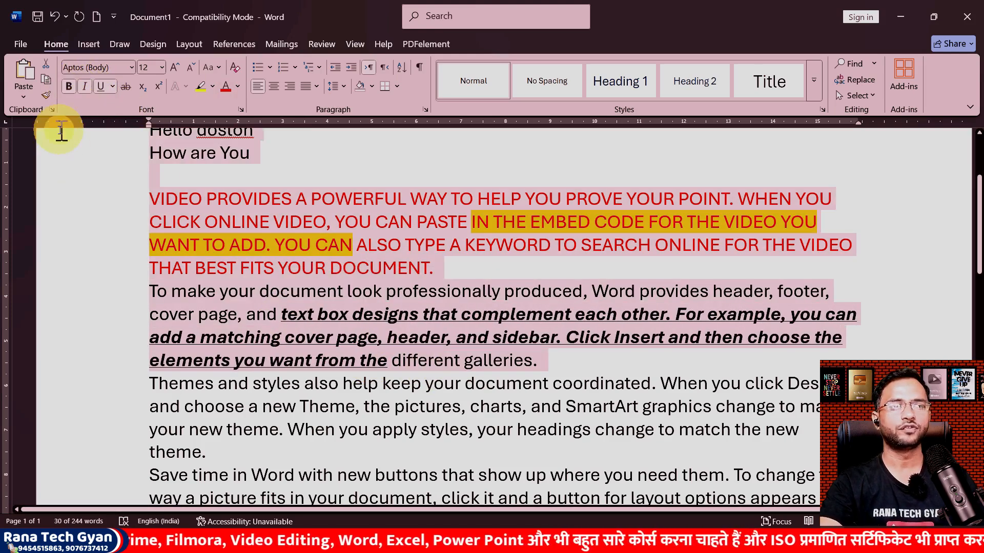
{"action": "left_click", "coordinate": [235, 67]}
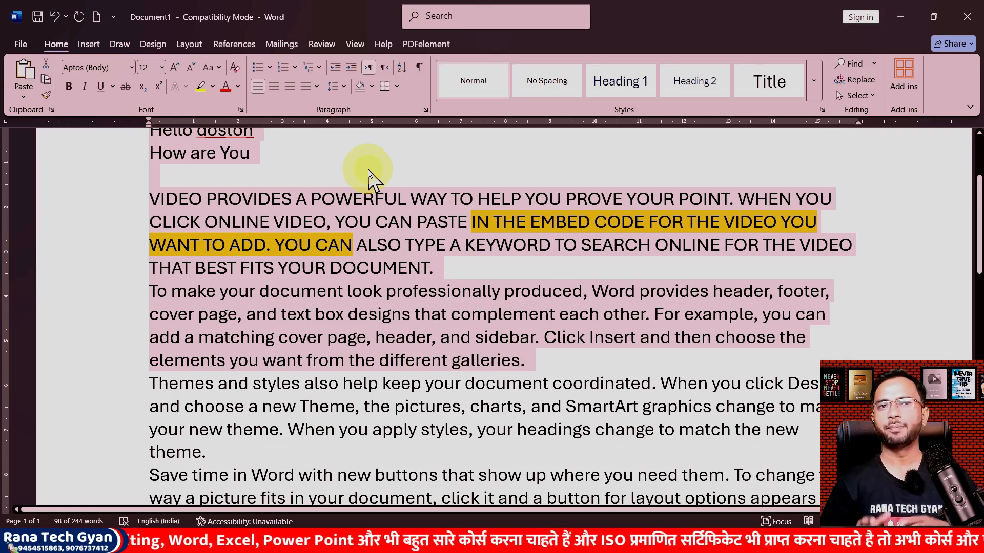